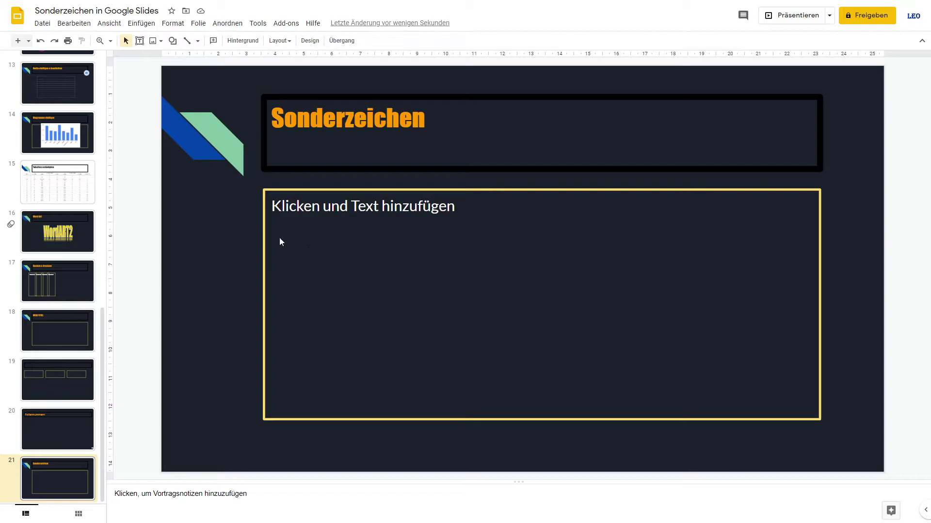
On slide 21, check the Einfügen menu, where Sonderzeichen is greyed out, then select the body text box
click(142, 23)
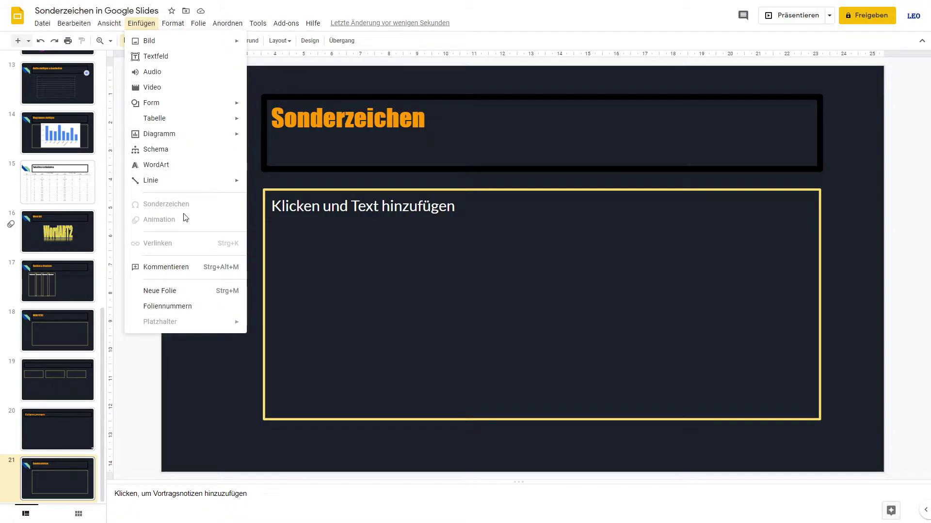
click(301, 215)
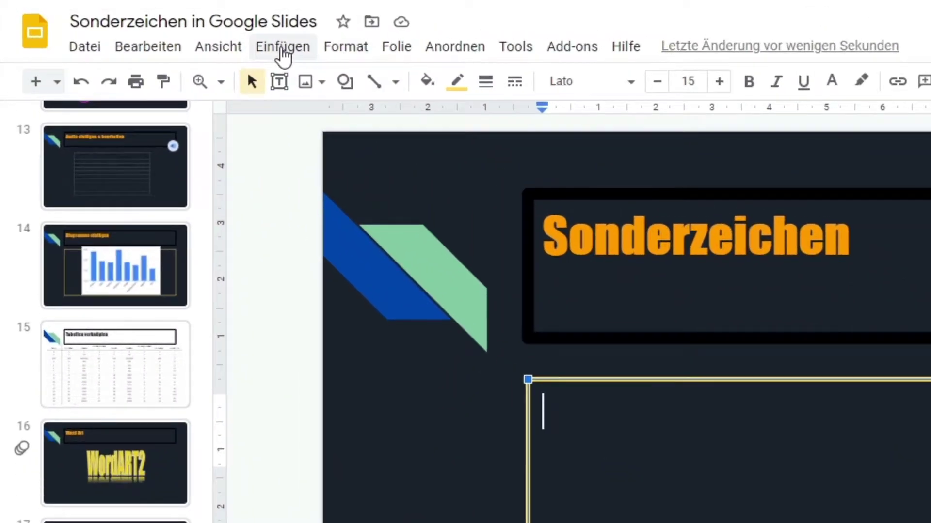
Open Einfügen > Sonderzeichen and insert a rightwards arrow (→) into the body text
click(282, 51)
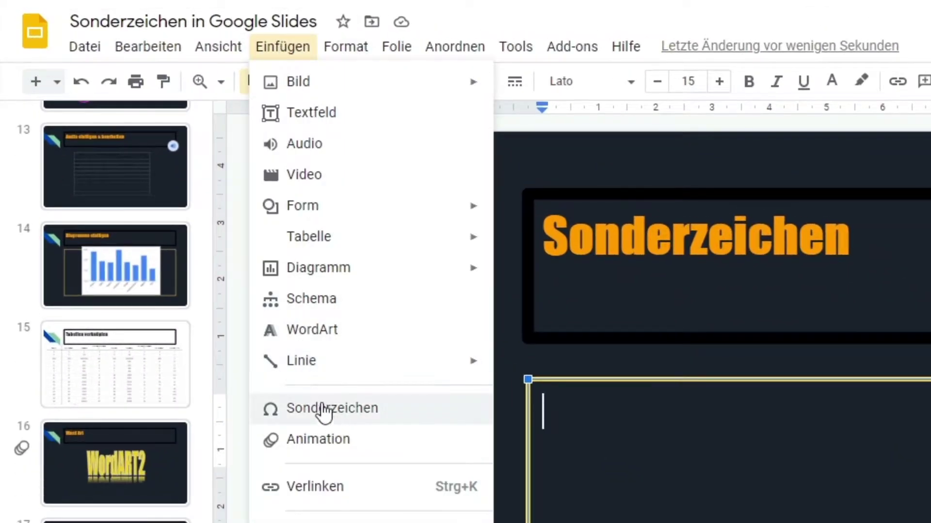
click(323, 413)
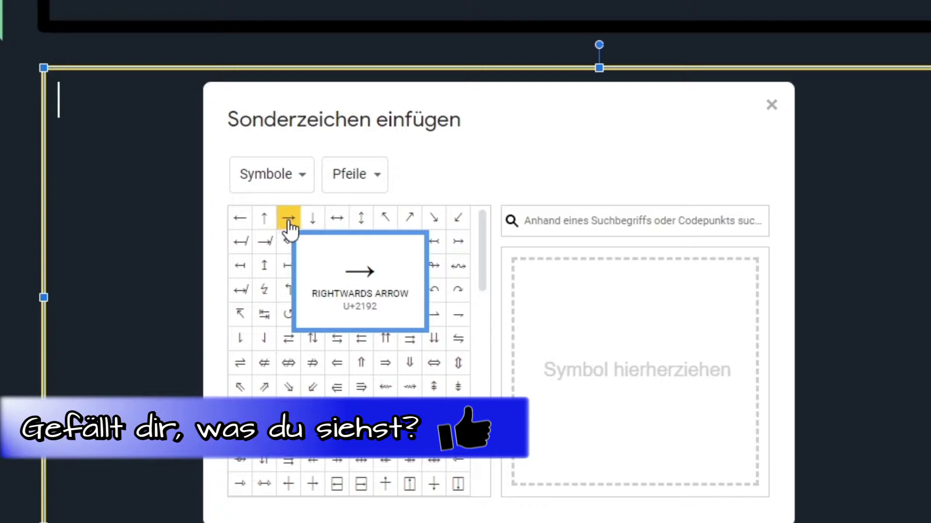
click(289, 222)
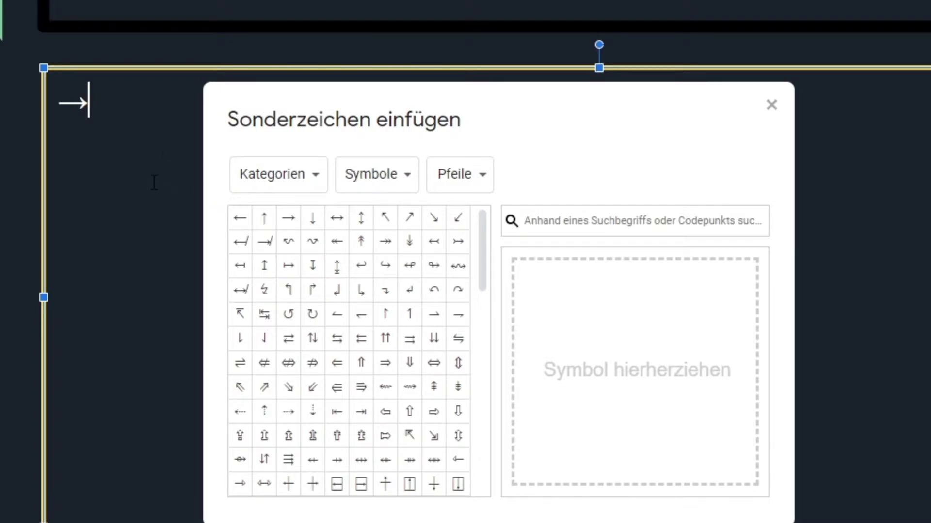
key(BackSpace)
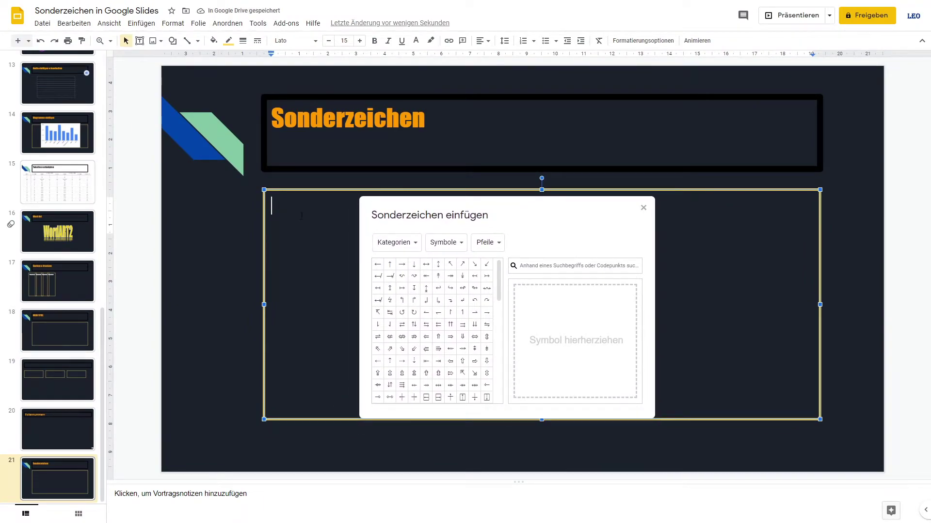
text(Hah)
key(BackSpace)
key(BackSpace)
key(BackSpace)
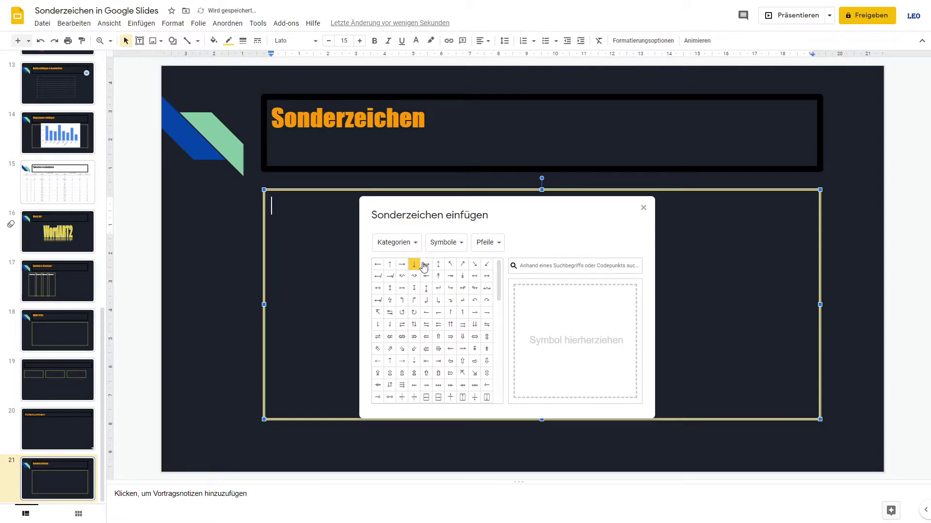
click(425, 265)
click(425, 265)
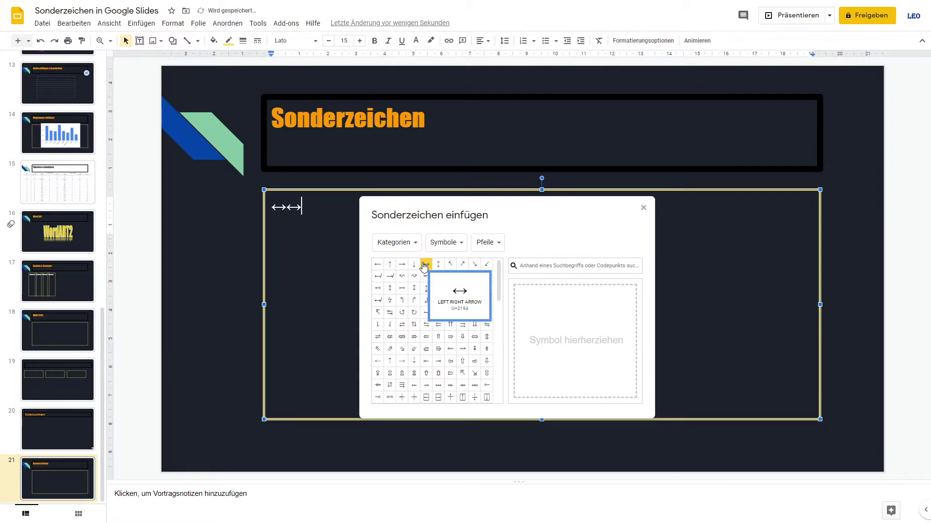
key(BackSpace)
key(BackSpace)
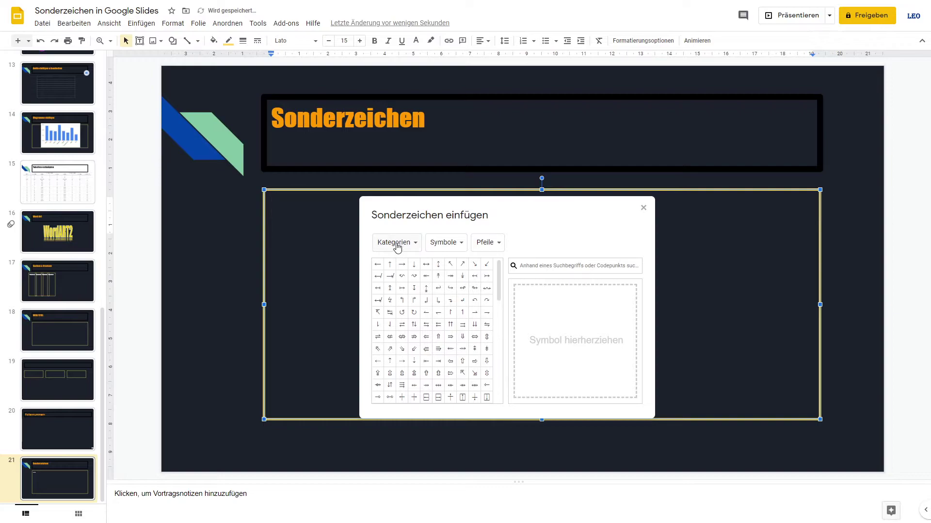
click(395, 243)
click(573, 249)
Keep Kategorien, switch the character category to Zahl, and open the Dezimal subtype list
click(408, 244)
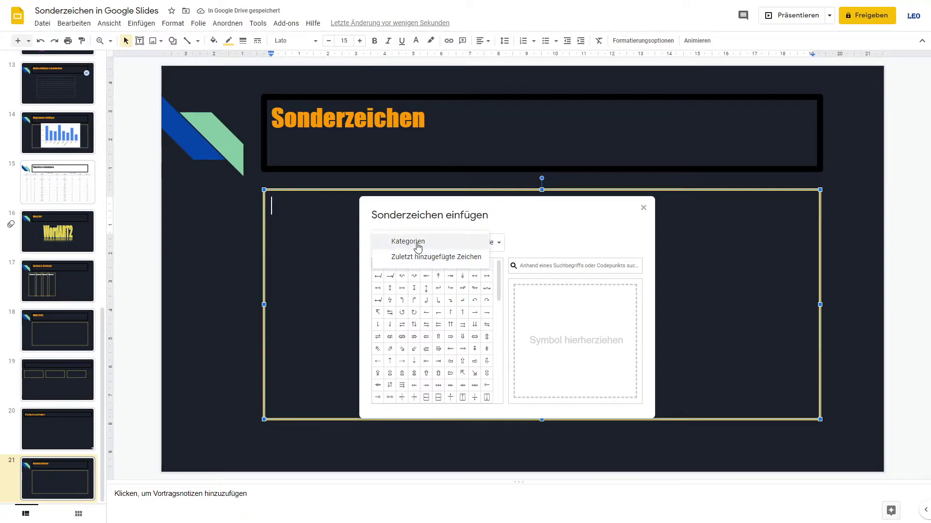
click(415, 242)
click(444, 242)
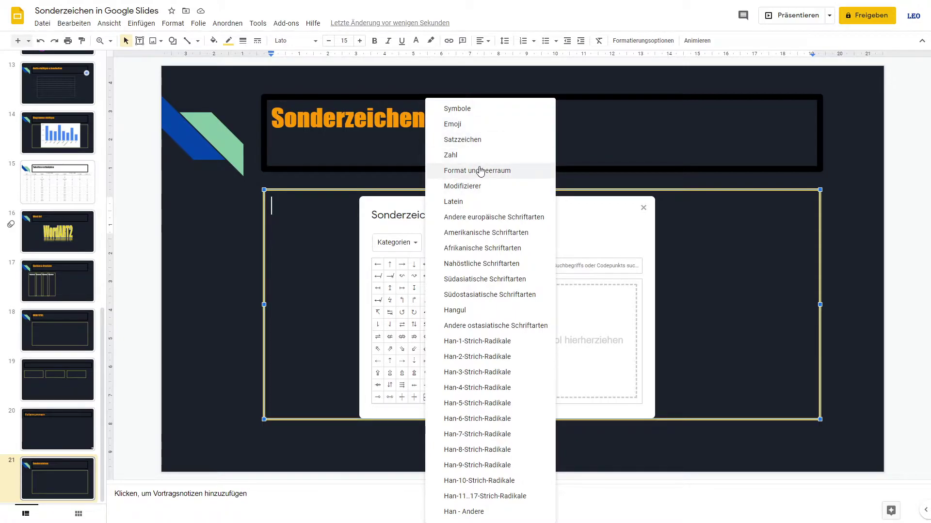
click(479, 155)
scroll(460, 318, down, 2)
scroll(437, 330, down, 2)
scroll(407, 354, down, 2)
scroll(436, 351, up, 2)
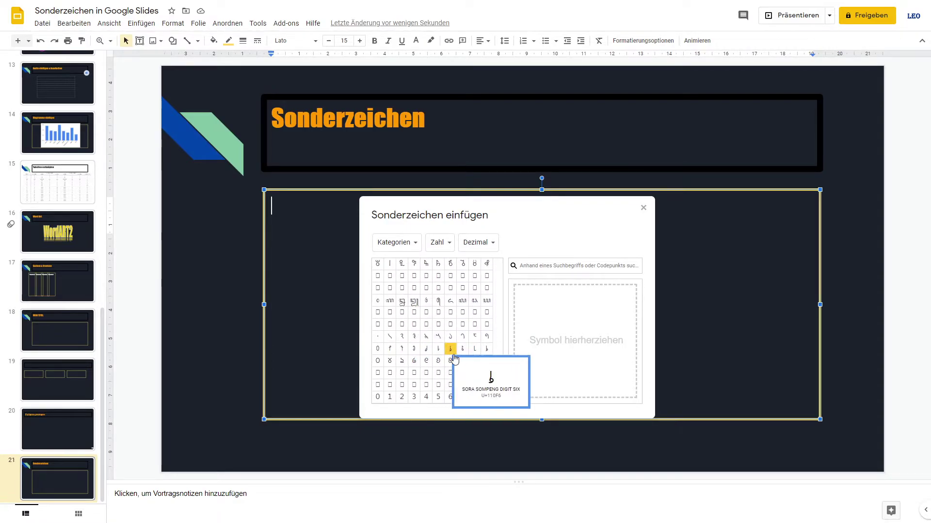
scroll(477, 339, up, 3)
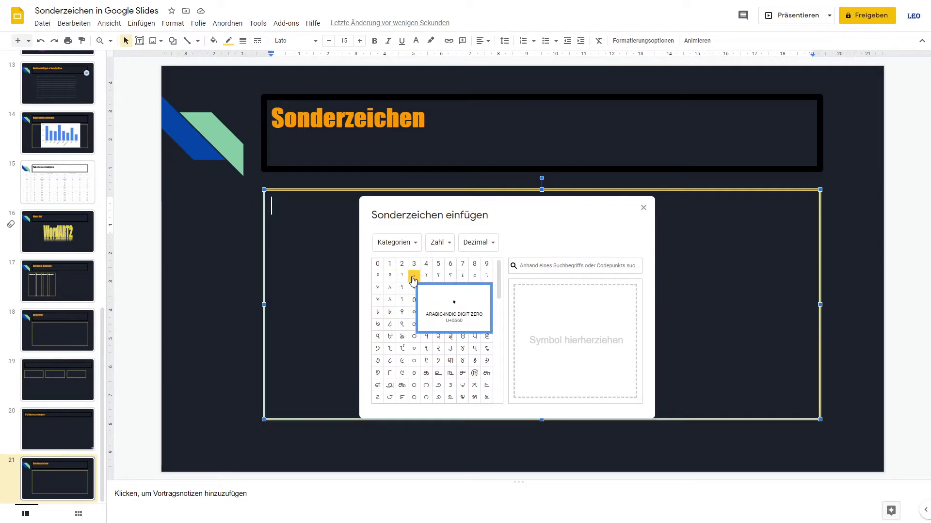
click(473, 243)
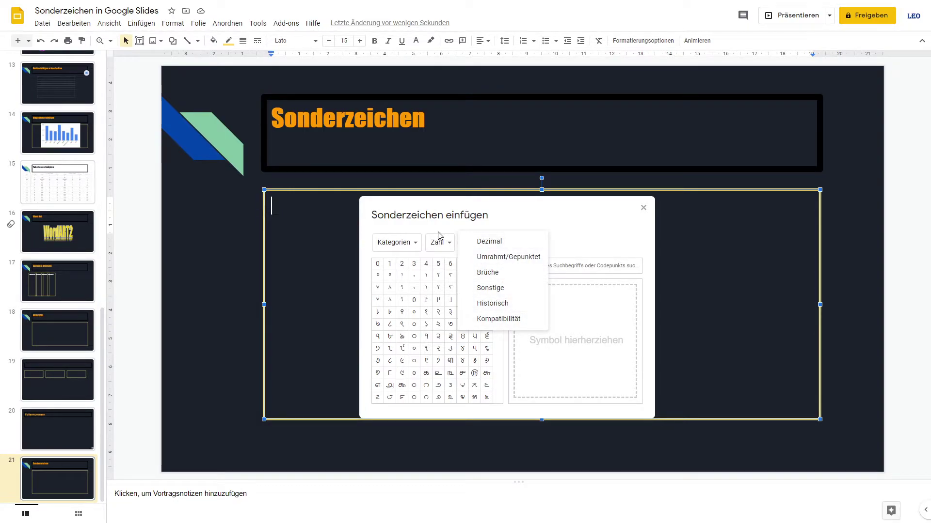
Switch the character category from Zahl to Emoji
click(407, 240)
click(410, 242)
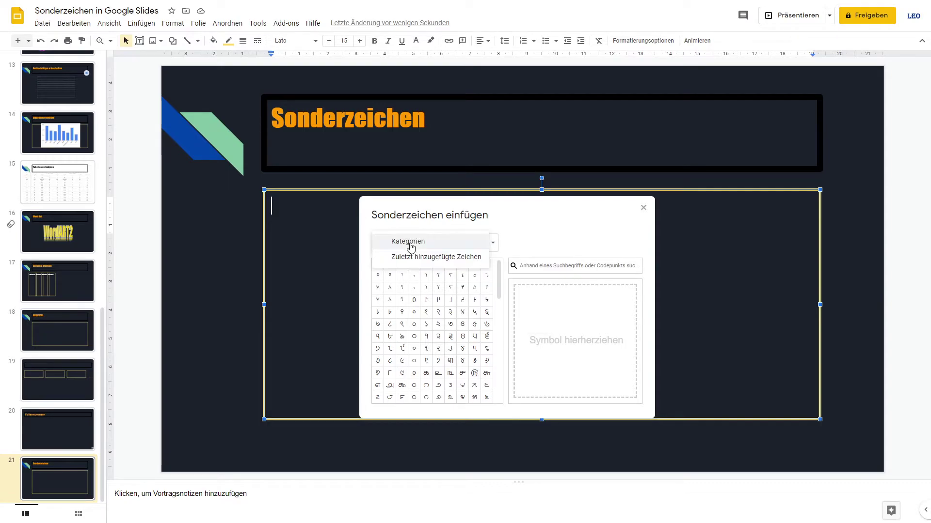
click(540, 234)
click(434, 245)
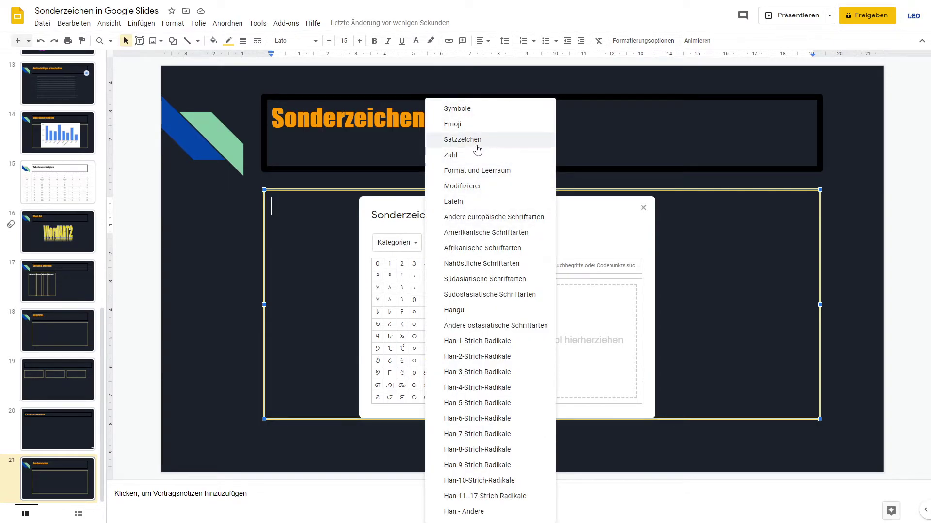
click(479, 125)
Insert two tears-of-joy emoji into the body text, then delete them with Backspace
scroll(436, 335, down, 1)
scroll(441, 337, down, 1)
scroll(441, 338, up, 2)
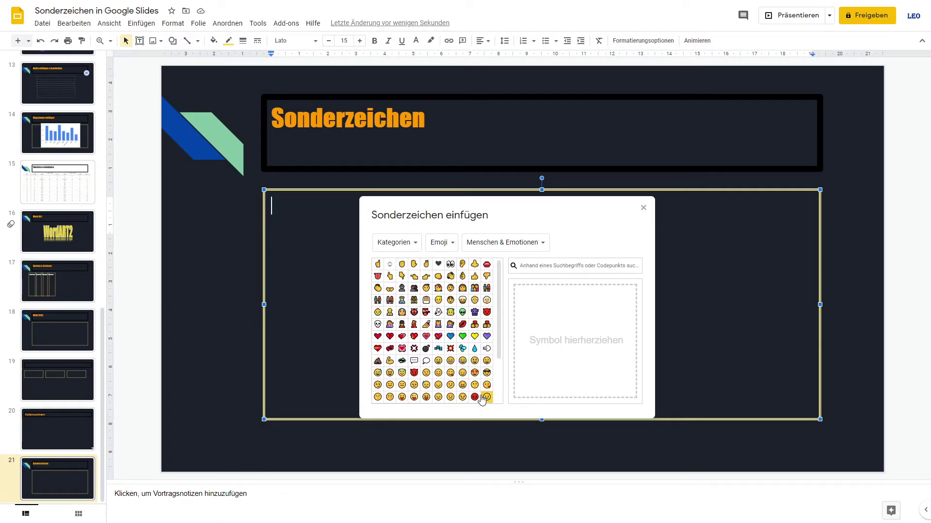
click(462, 362)
click(463, 362)
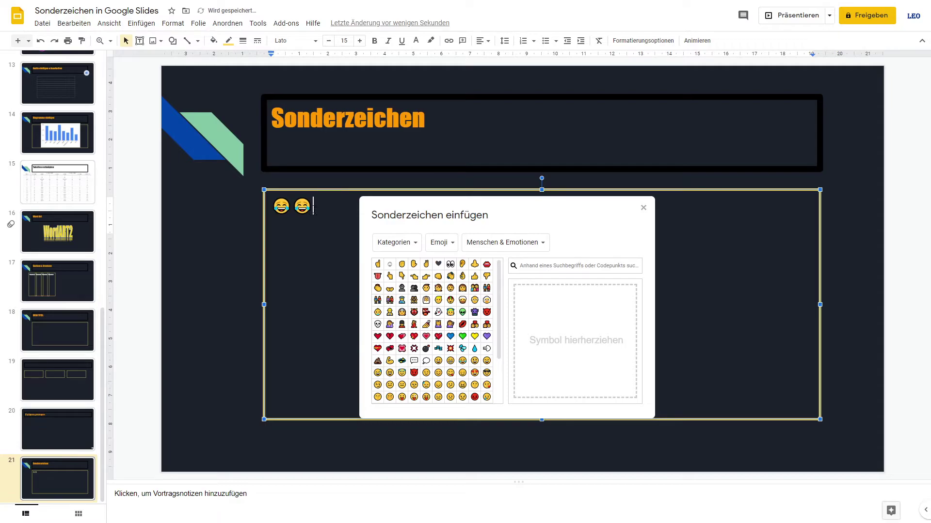
key(BackSpace)
key(BackSpace)
click(495, 244)
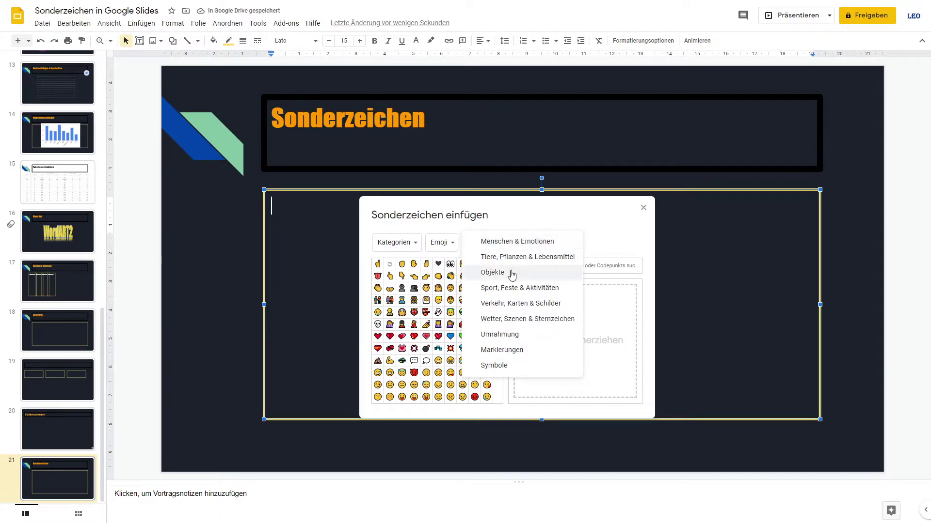
Browse the Objekte, Sport and Umrahmung emoji groups
click(513, 272)
click(490, 246)
click(504, 288)
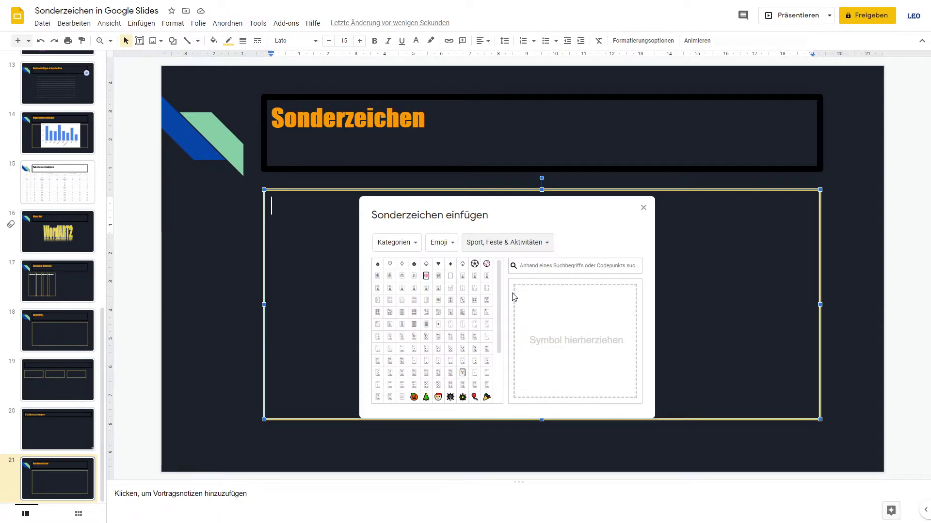
scroll(463, 349, down, 5)
scroll(467, 361, up, 2)
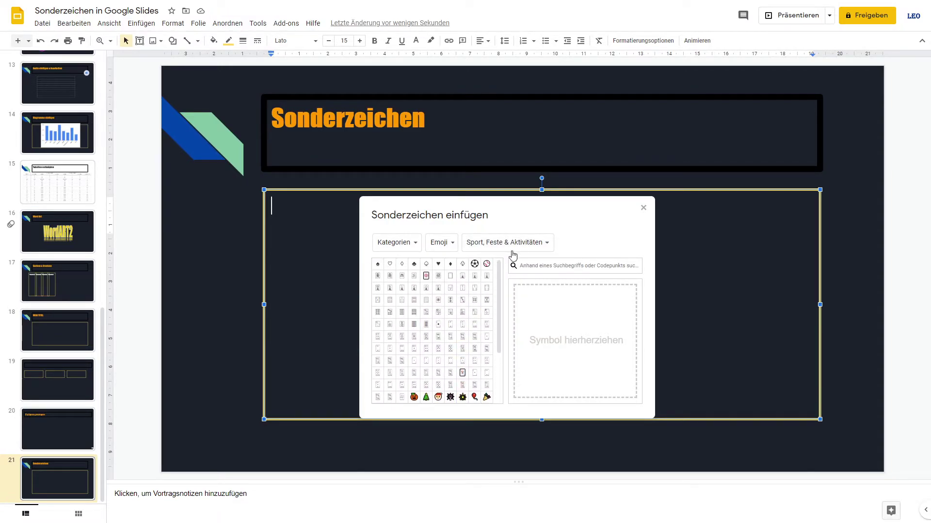
click(507, 242)
click(520, 339)
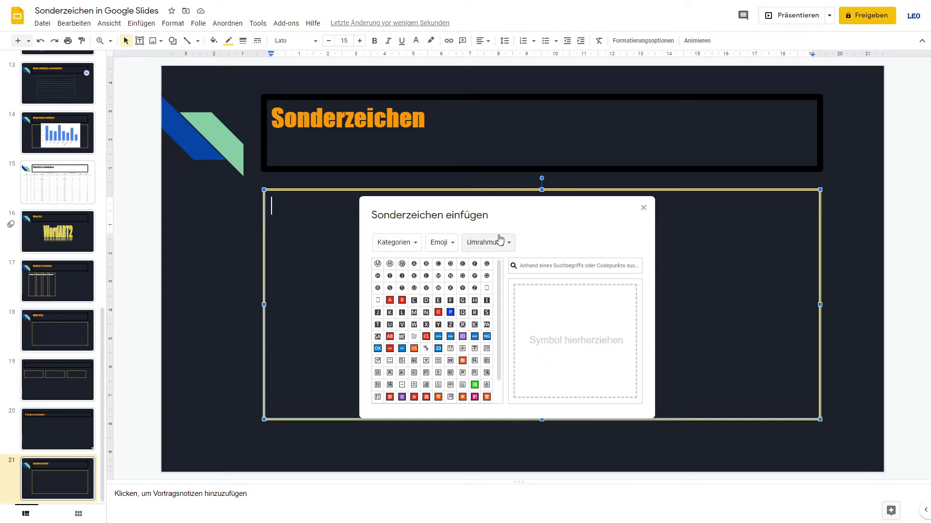
Switch to the Markierungen group, insert a red cross mark, then delete it
click(501, 242)
click(513, 355)
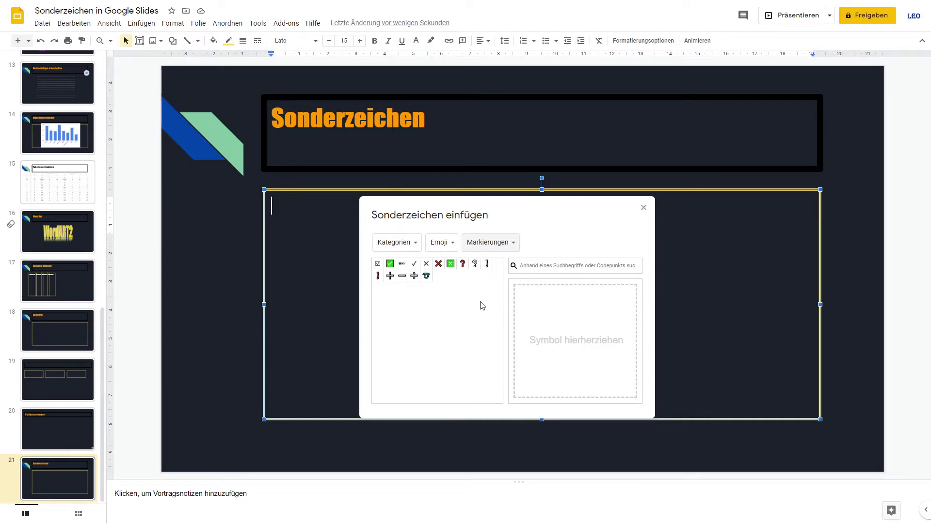
click(438, 264)
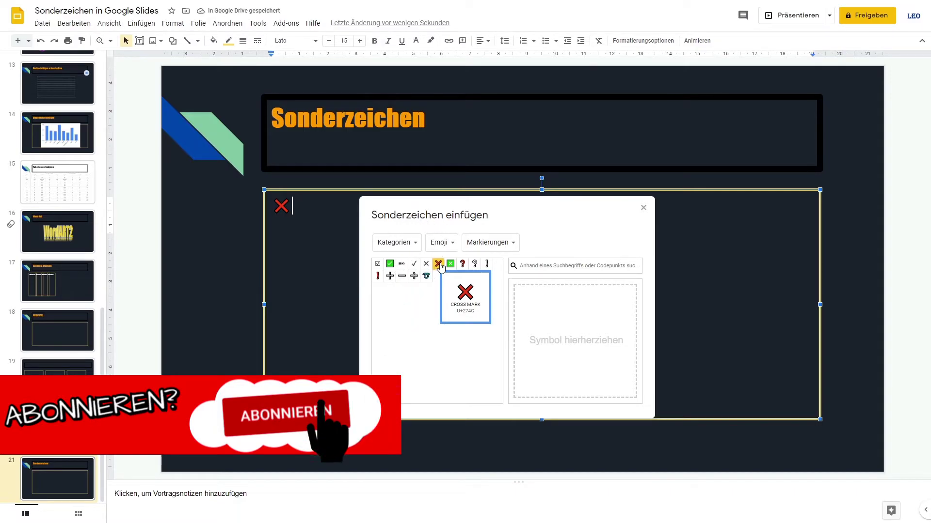
key(BackSpace)
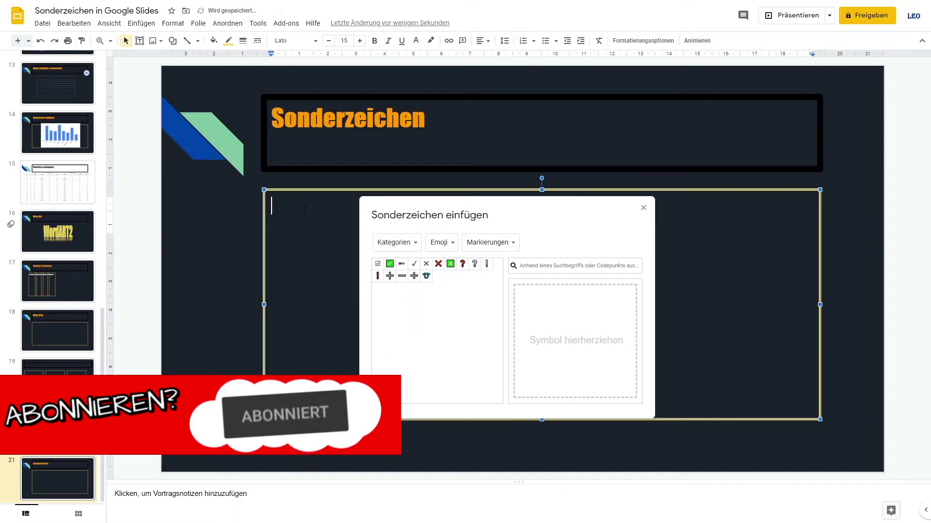
click(441, 242)
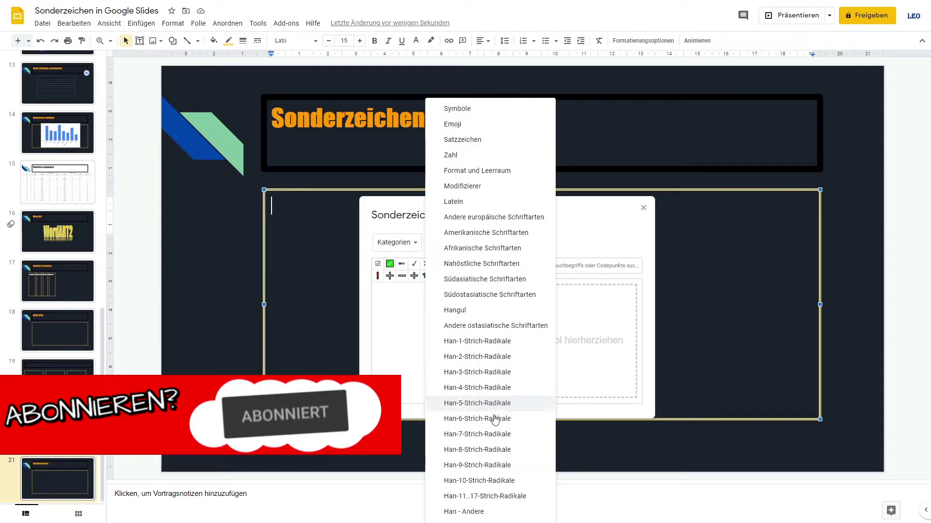
Show Han-2-Strich-Radikale characters built on the 儿 radical
click(483, 364)
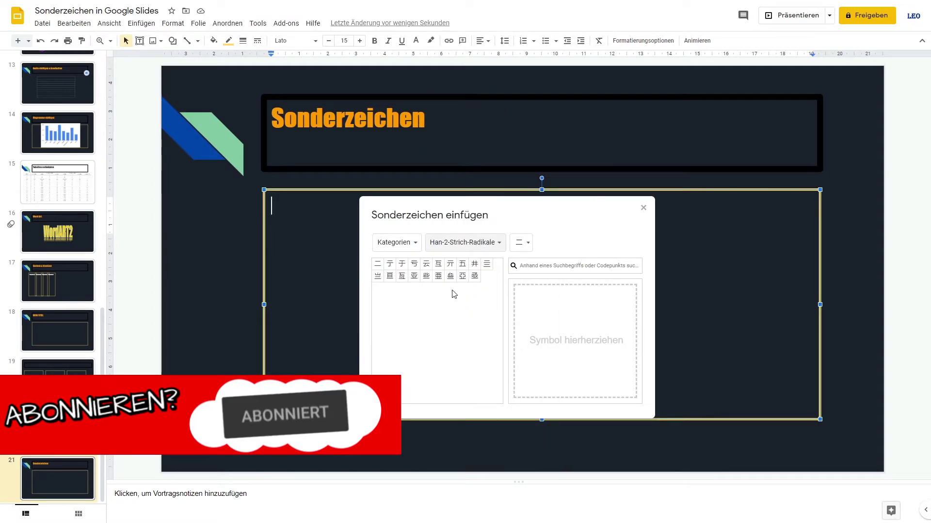
mouse_move(461, 275)
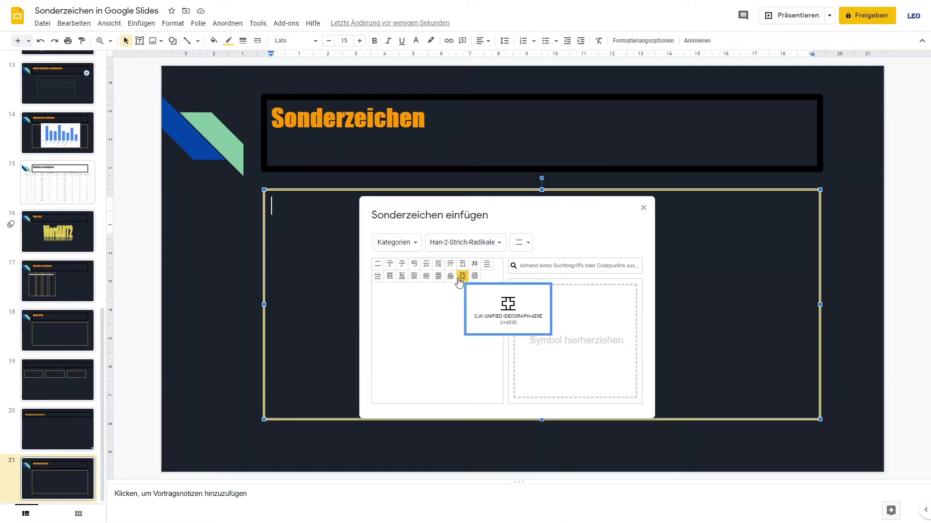
click(520, 243)
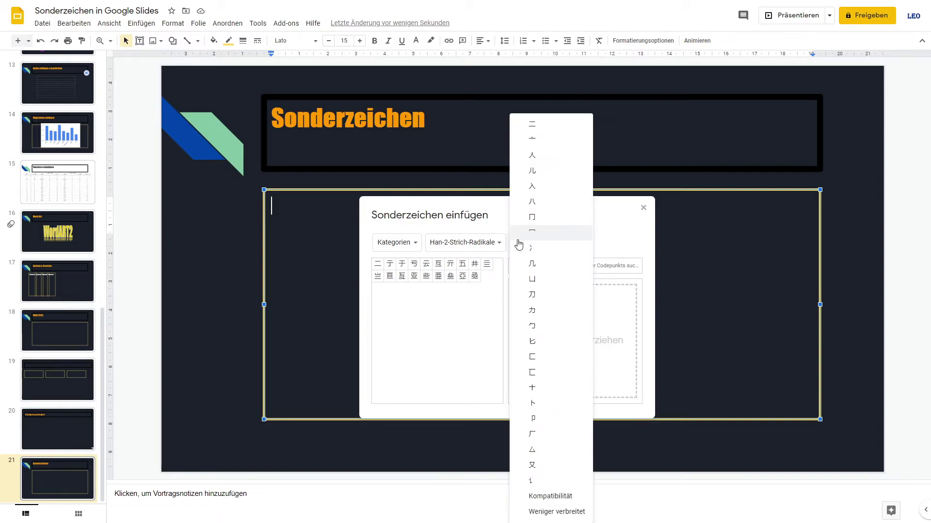
click(539, 170)
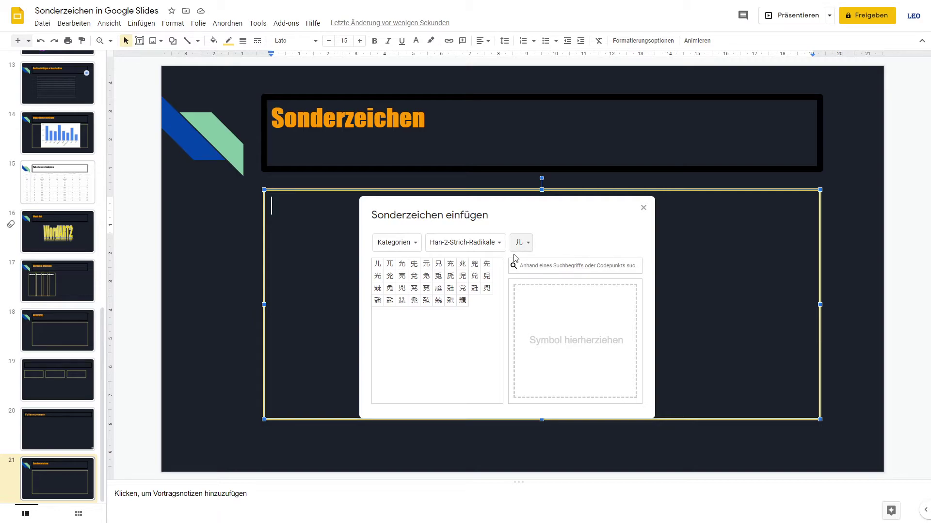
Leave the category unchanged and switch to searching symbols by name
click(466, 249)
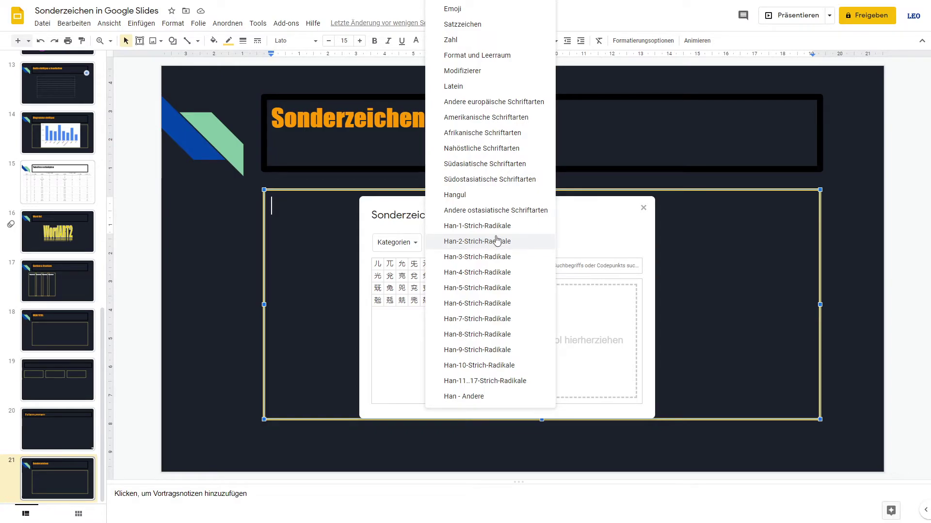
click(578, 236)
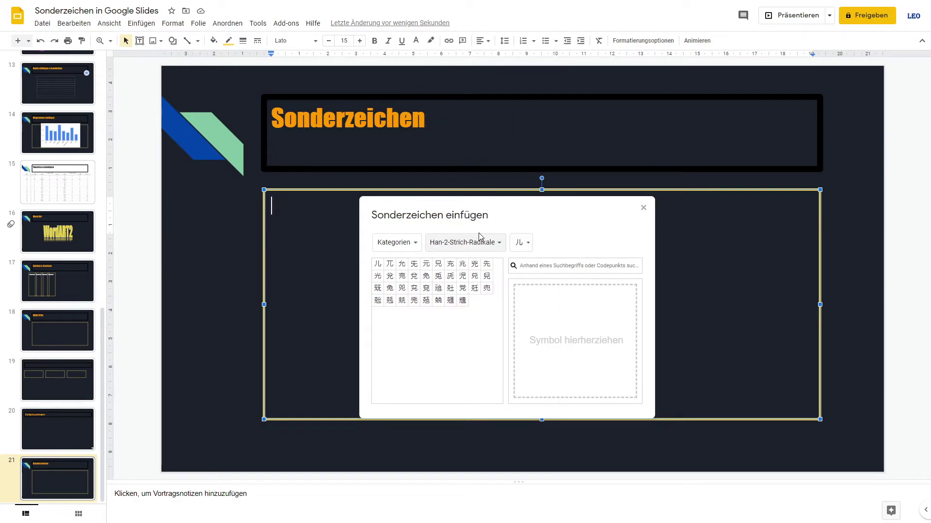
click(426, 244)
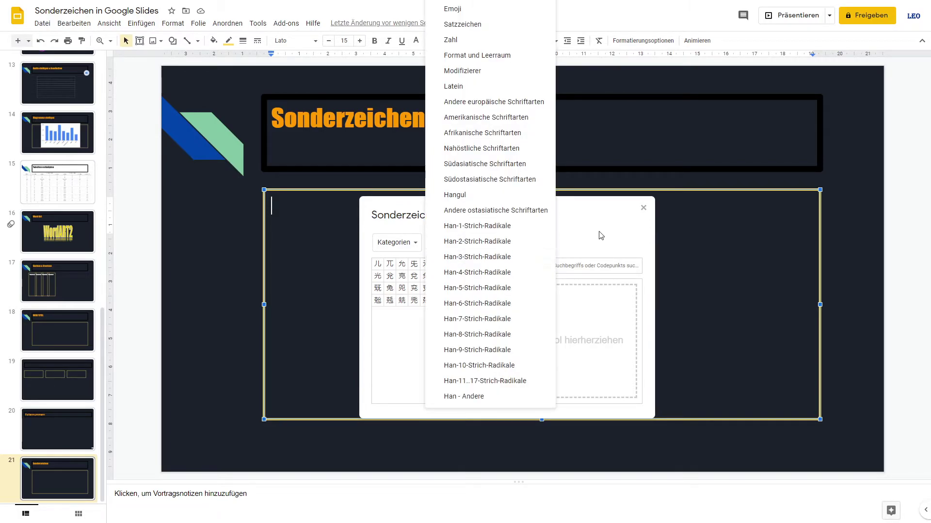
click(584, 240)
click(545, 268)
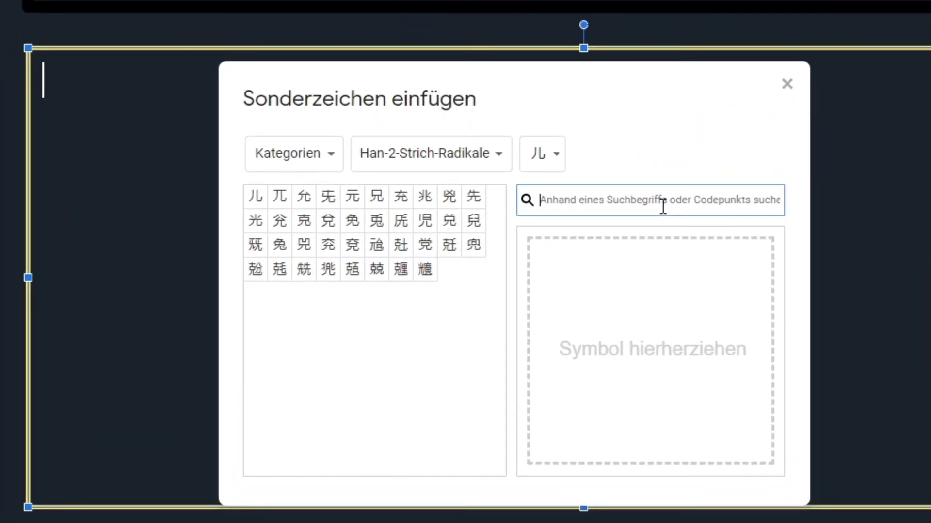
text(copy)
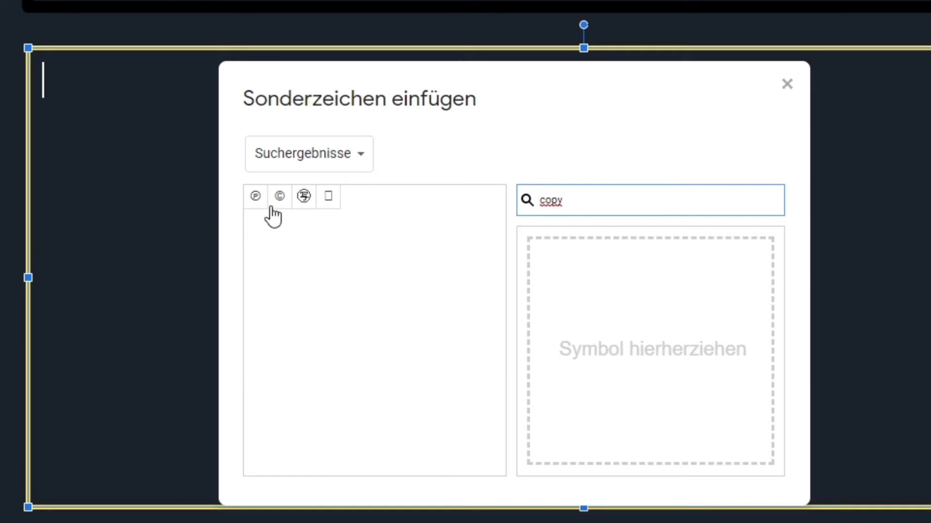
click(280, 204)
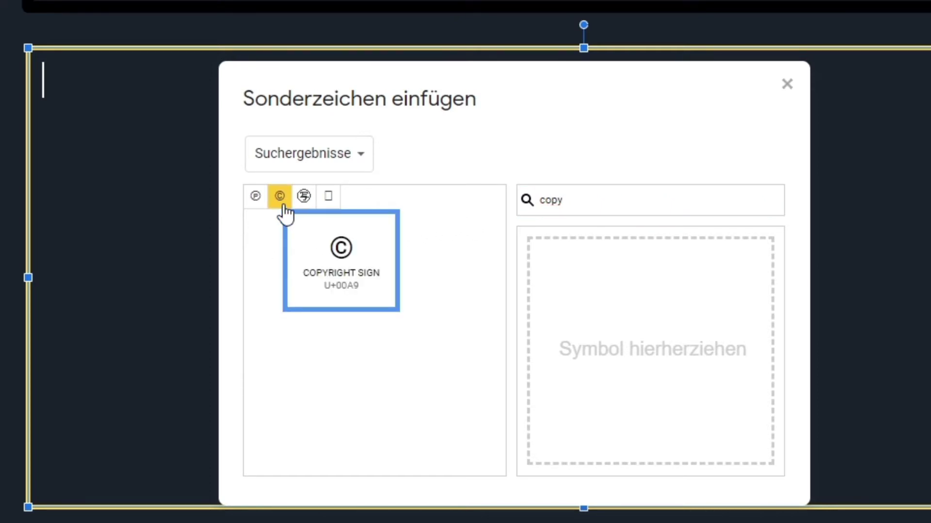
click(284, 203)
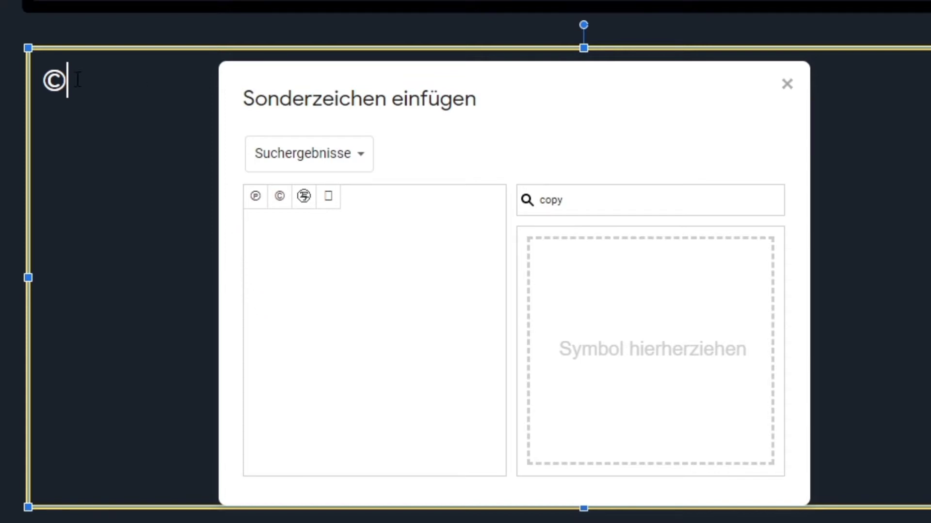
key(BackSpace)
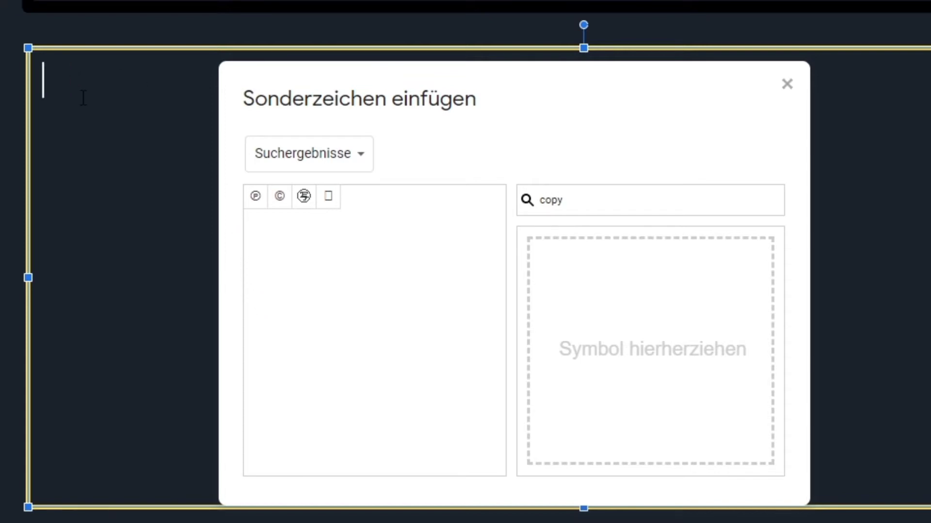
click(576, 199)
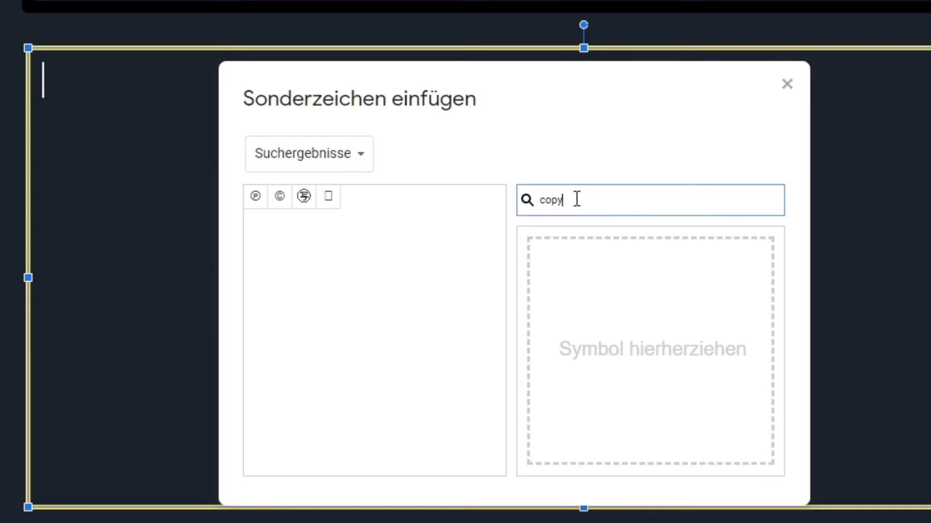
key(BackSpace)
key(BackSpace)
key(BackSpace)
key(BackSpace)
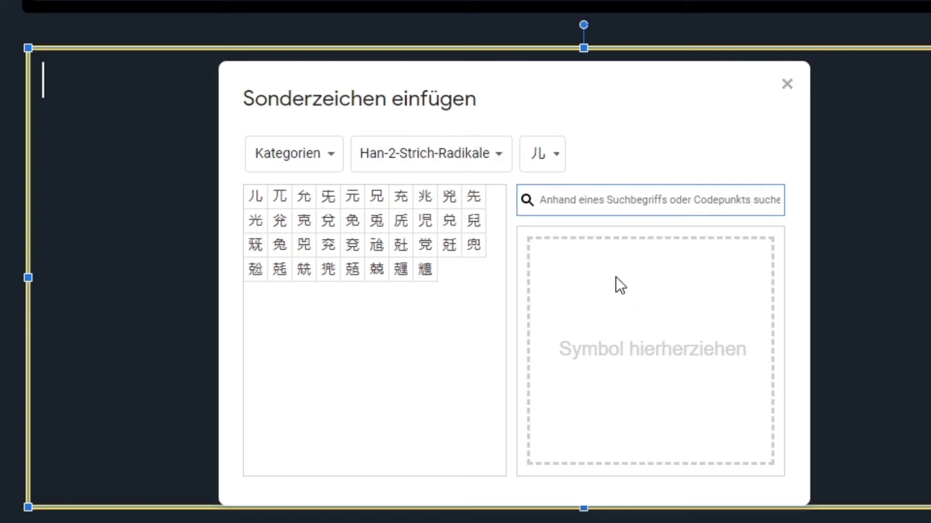
Hand-draw an 'A' in the sketch pad and insert the letter A twice
mouse_move(613, 277)
mouse_down()
mouse_move(608, 386)
mouse_move(588, 326)
mouse_move(615, 362)
mouse_move(651, 336)
mouse_up()
click(765, 455)
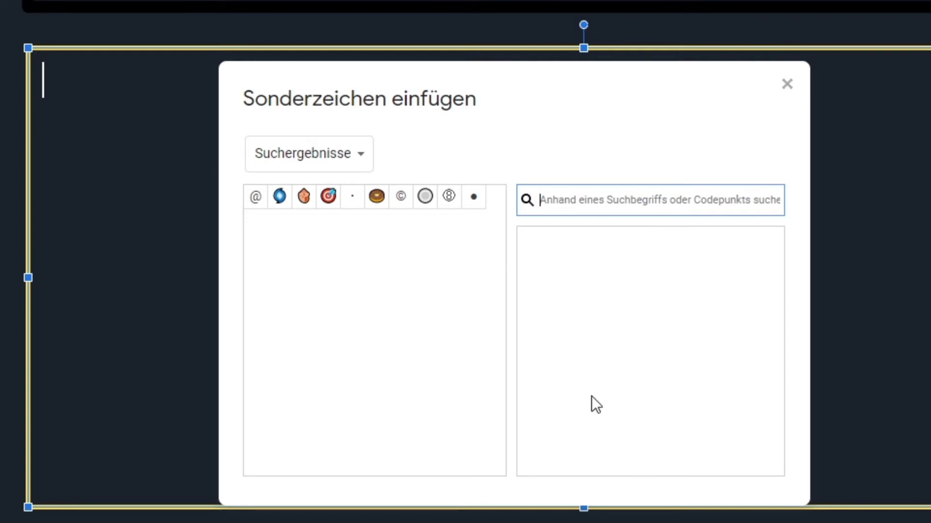
mouse_move(557, 458)
mouse_down()
mouse_move(660, 274)
mouse_move(668, 454)
mouse_up()
drag(588, 369, 673, 364)
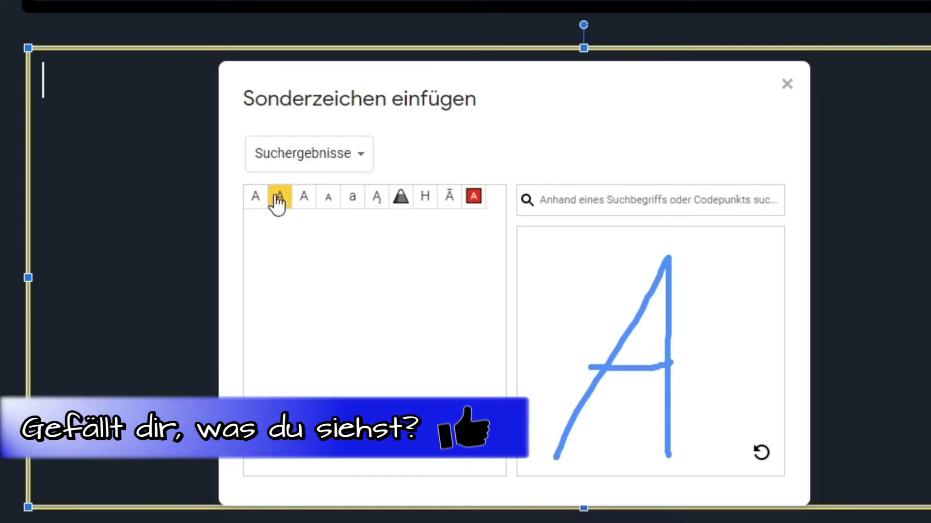
click(256, 197)
click(256, 197)
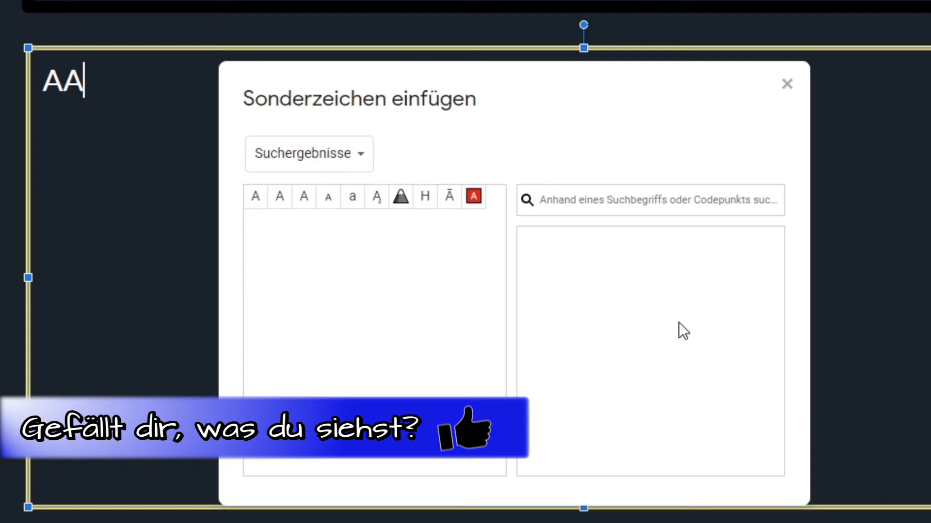
Hand-draw a © symbol and insert two copyright signs after AA
mouse_move(642, 284)
mouse_down()
mouse_move(660, 437)
mouse_move(696, 291)
mouse_up()
drag(629, 305, 599, 416)
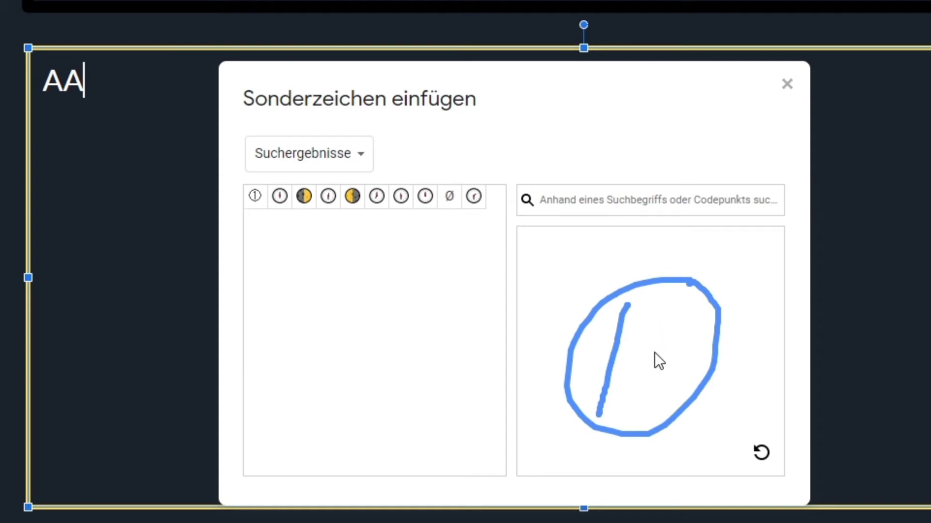
click(760, 436)
mouse_move(698, 286)
mouse_down()
mouse_move(630, 297)
mouse_move(742, 349)
mouse_move(693, 291)
mouse_move(645, 395)
mouse_move(675, 372)
mouse_up()
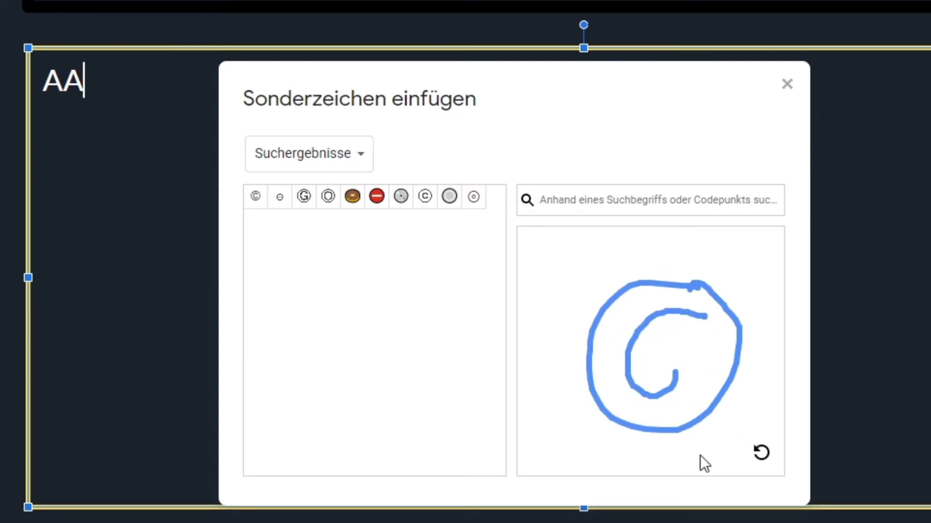
click(259, 206)
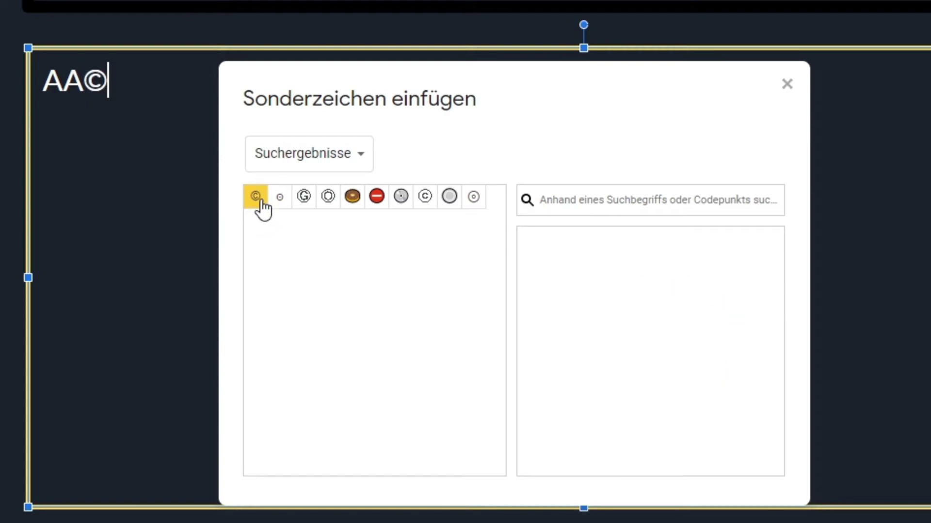
click(260, 206)
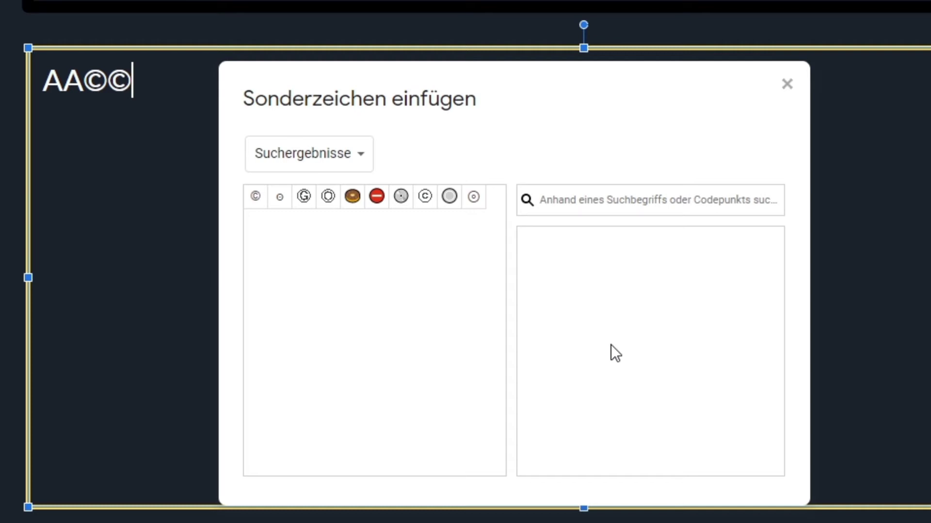
mouse_move(552, 106)
mouse_down()
mouse_move(672, 66)
mouse_move(655, 100)
mouse_up()
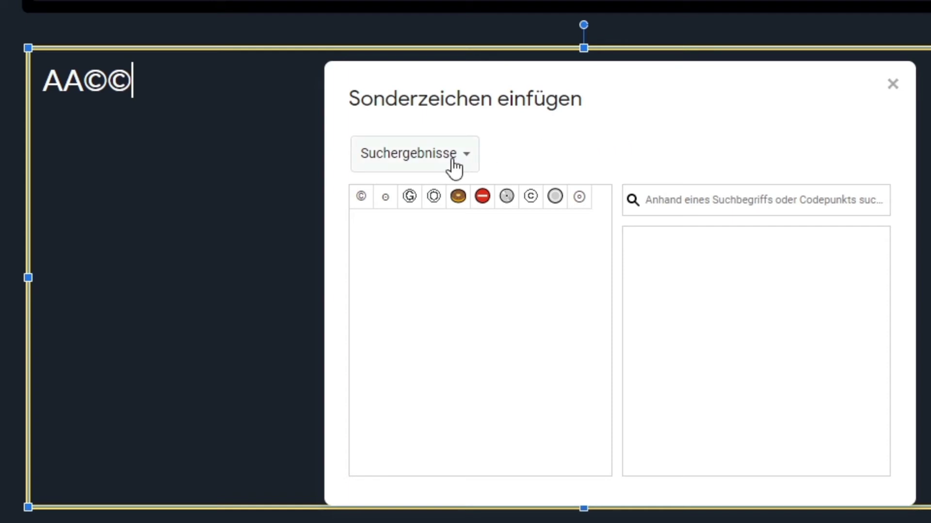
Switch the dialog from search results to Kategorien and show the Latein character set
click(892, 86)
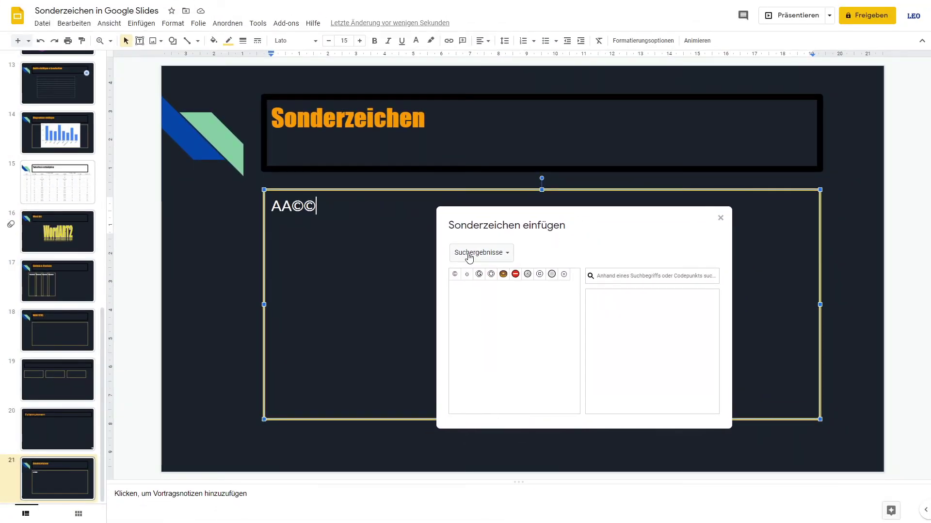
click(470, 258)
click(478, 251)
click(543, 253)
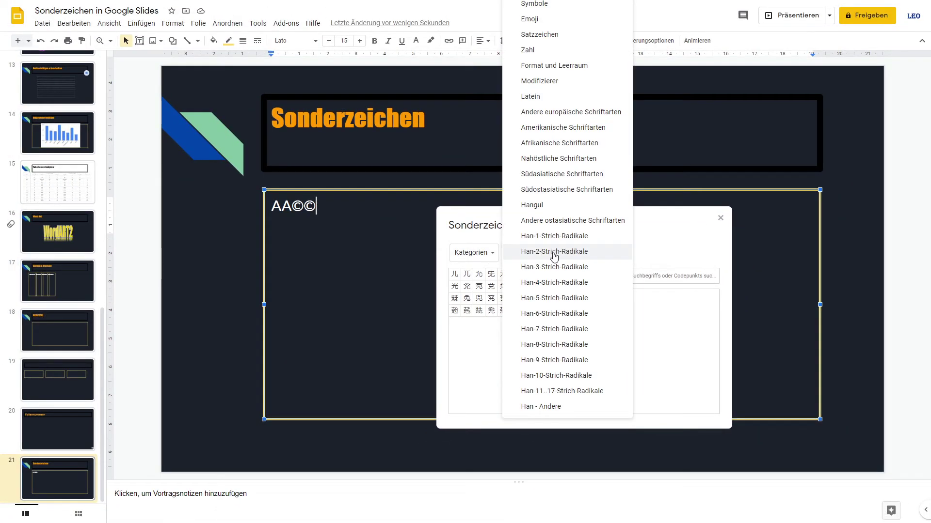
click(551, 97)
mouse_move(563, 274)
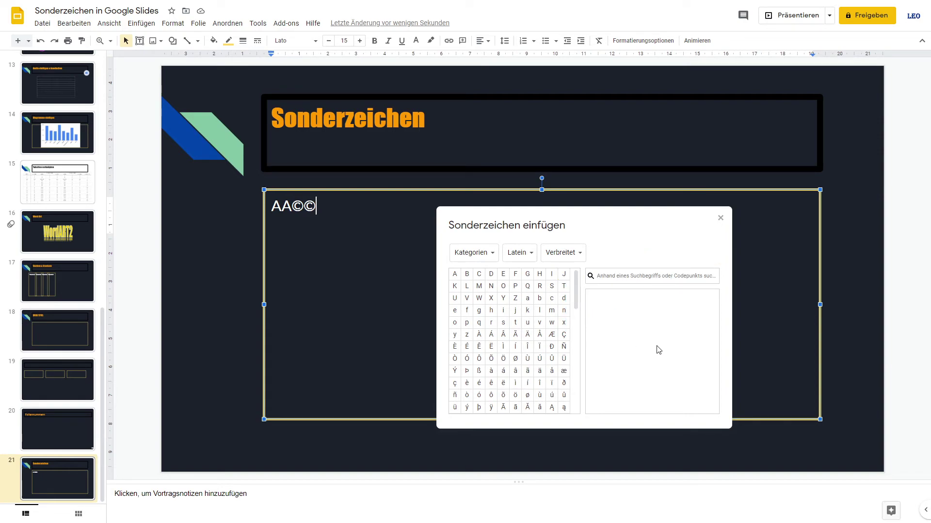
drag(596, 221, 573, 211)
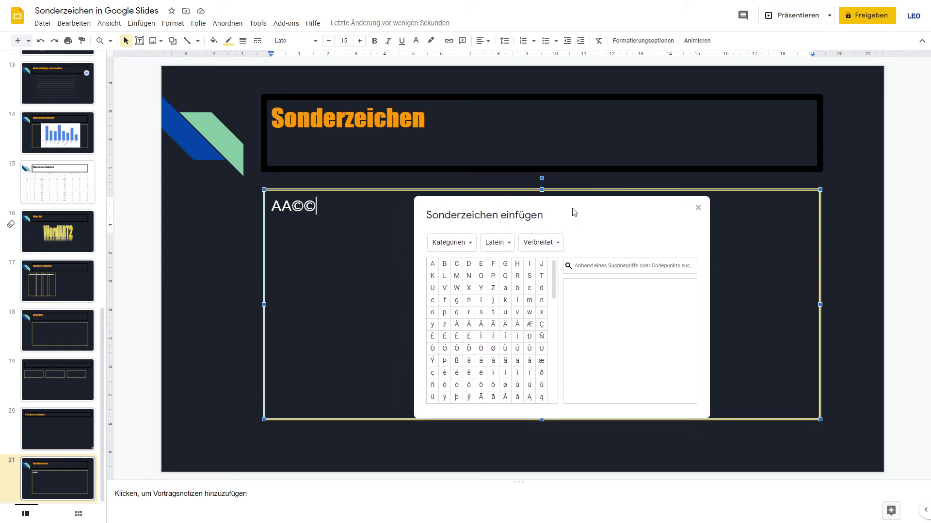